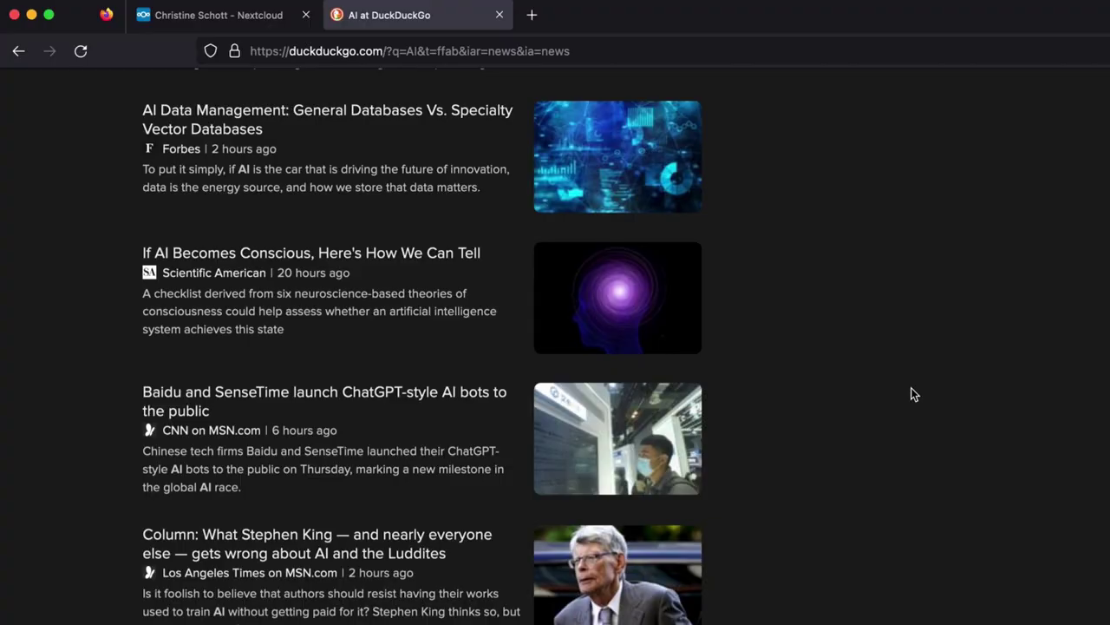
Step: Scroll the DuckDuckGo AI news results to find the Scientific American article on AI consciousness
scroll(910, 391, "down", 5)
scroll(910, 393, "down", 10)
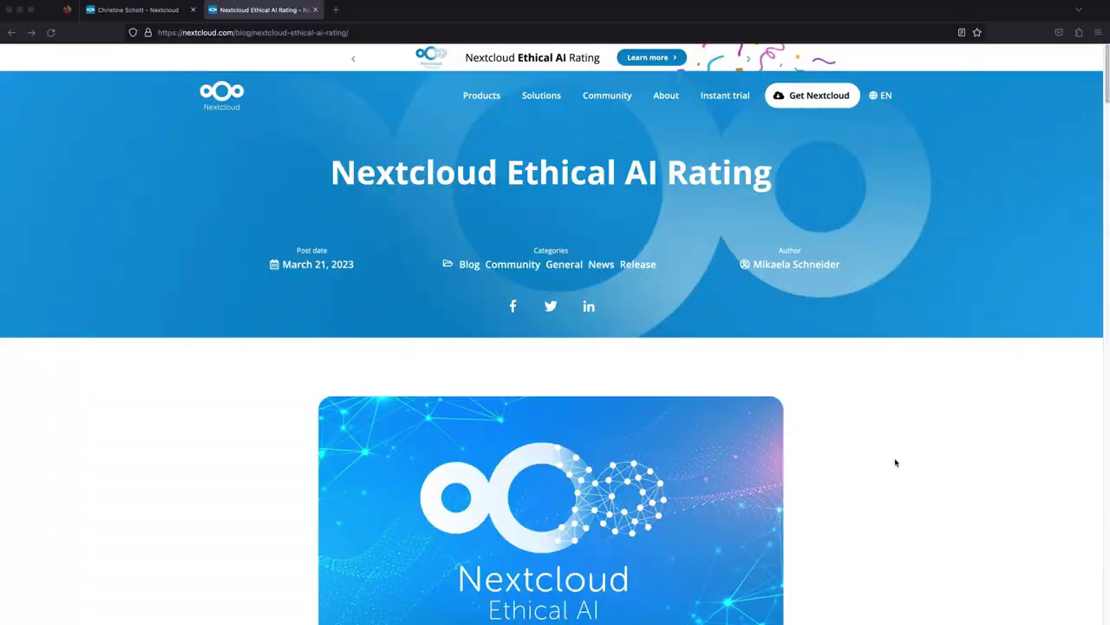
Step: Read the Nextcloud Ethical AI Rating blog post down to its Ethical AI standards section
scroll(895, 460, "down", 1)
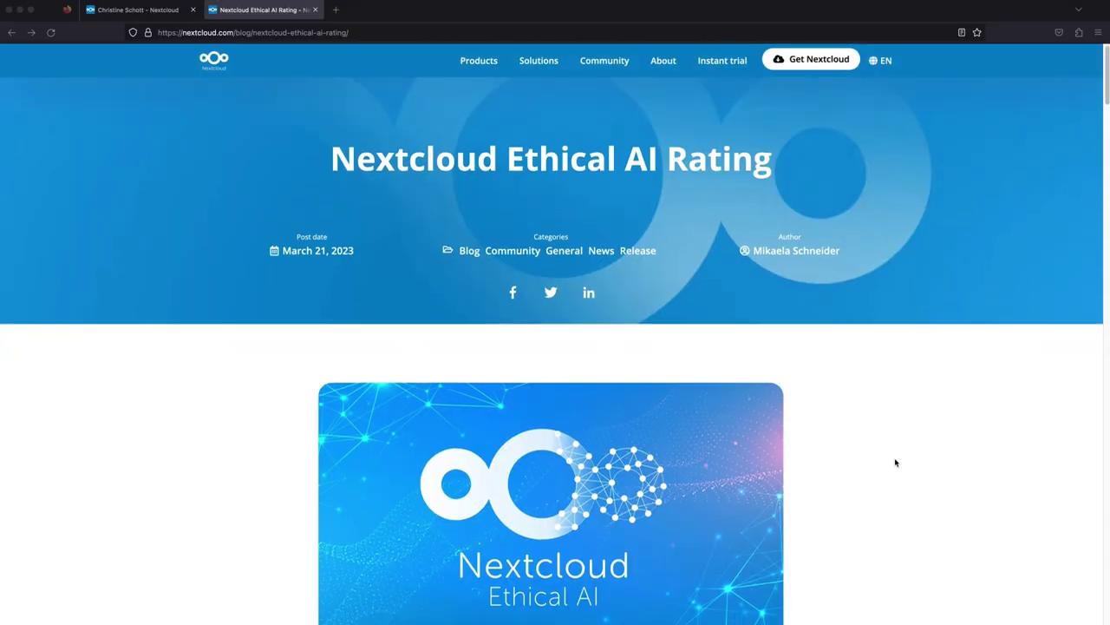
scroll(896, 460, "down", 1)
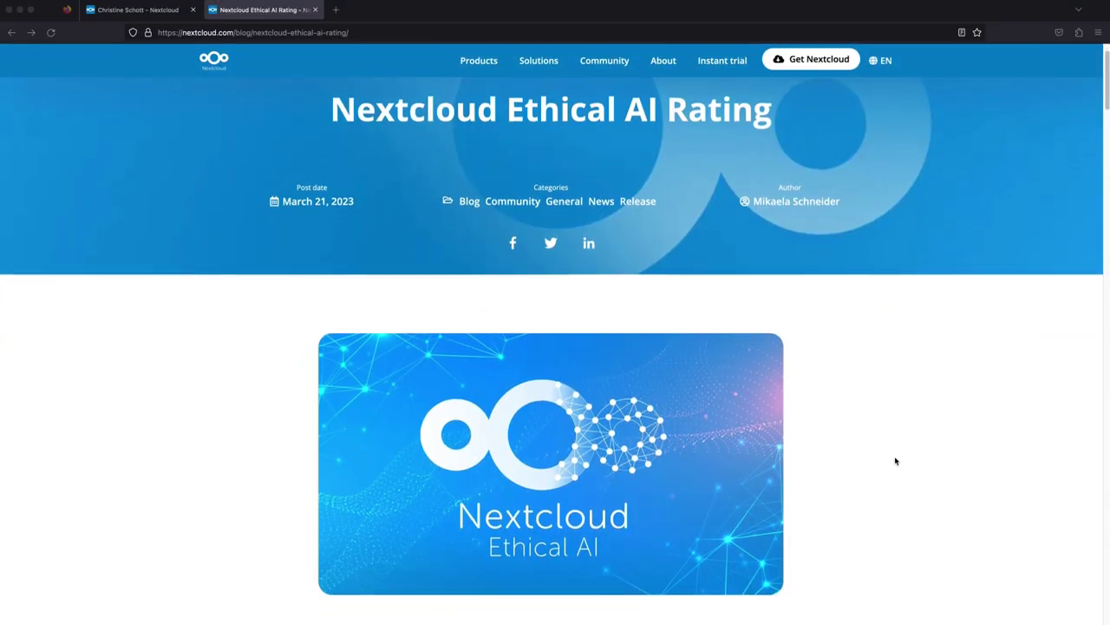
scroll(896, 461, "down", 1)
scroll(896, 461, "down", 1)
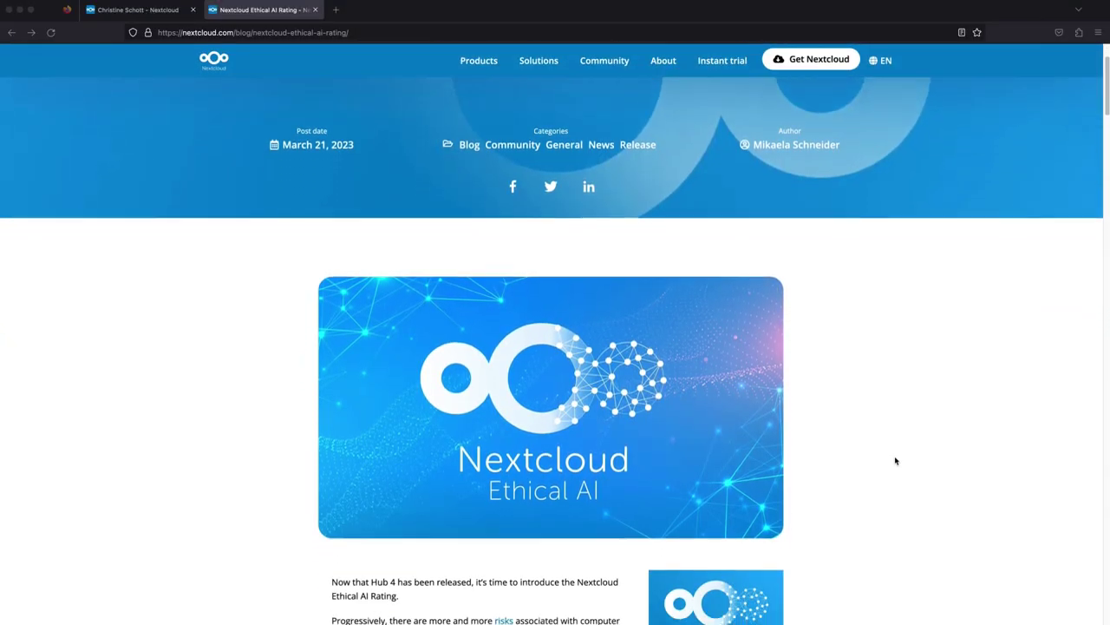
scroll(896, 461, "down", 1)
scroll(896, 461, "down", 4)
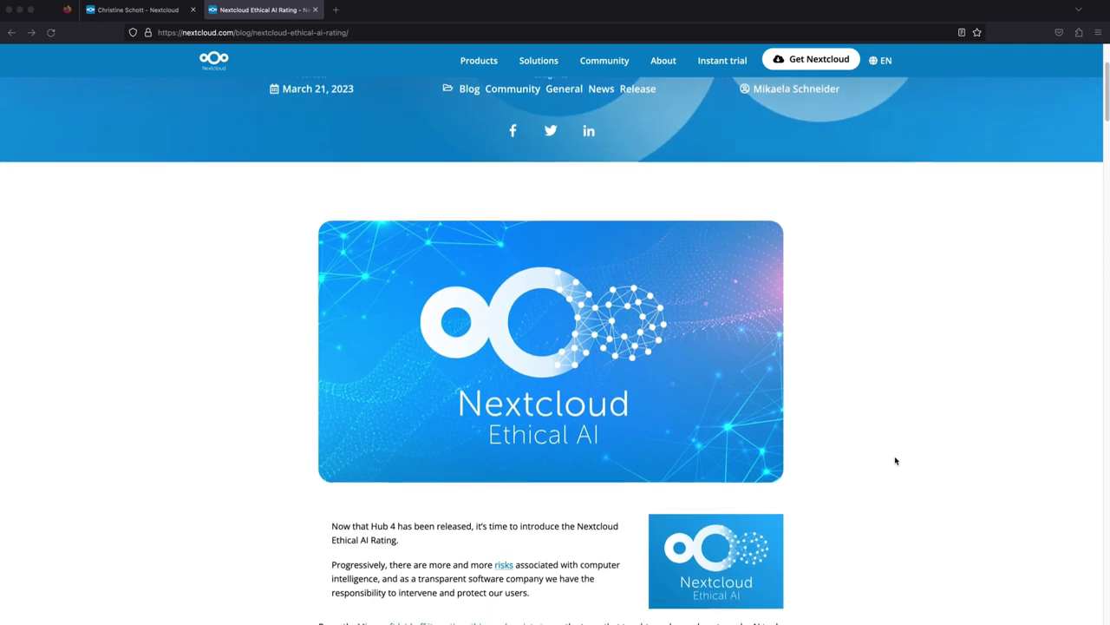
scroll(897, 460, "down", 6)
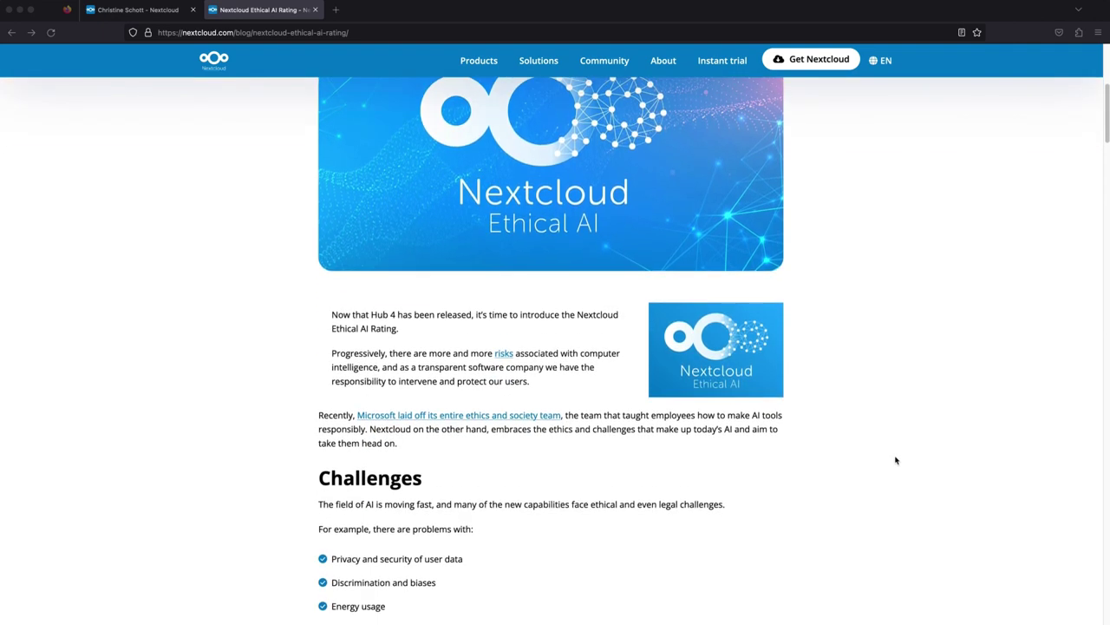
scroll(896, 461, "down", 5)
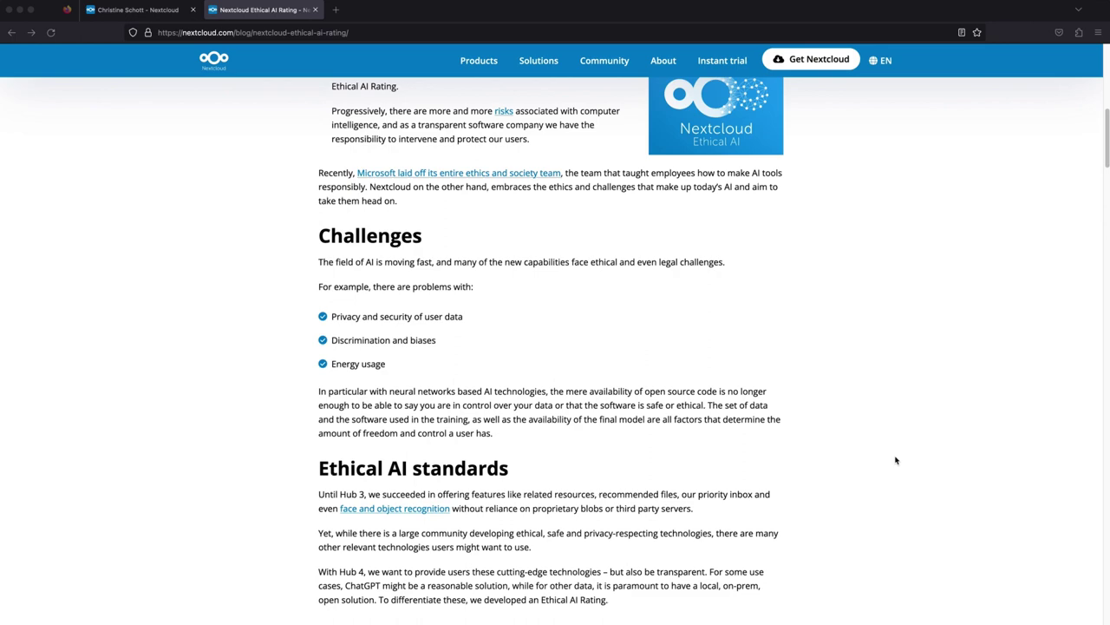
scroll(896, 457, "down", 5)
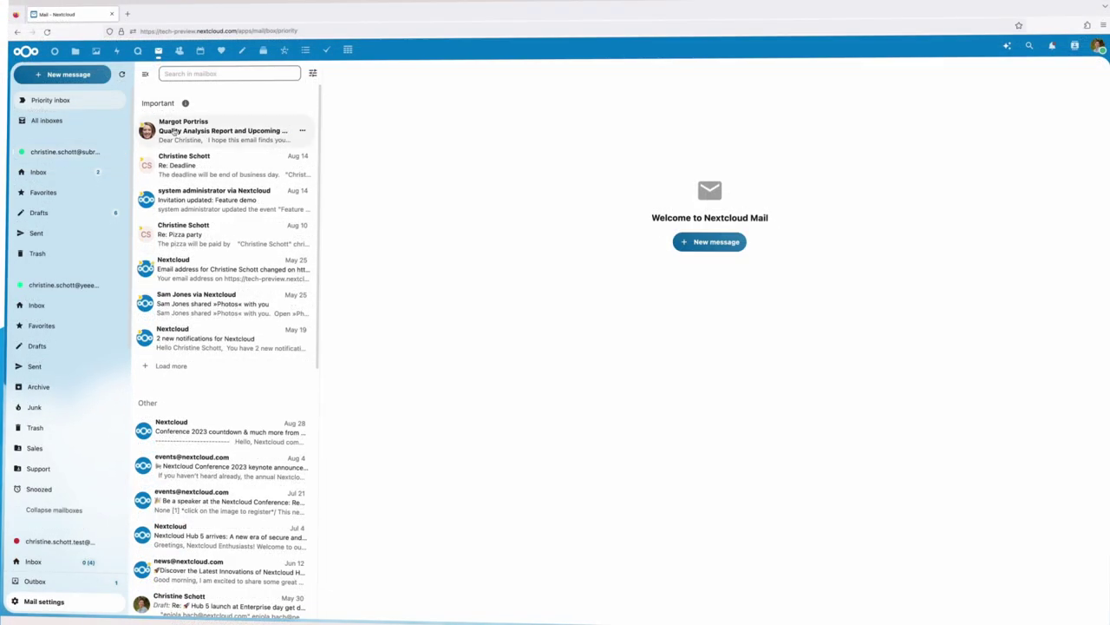
Step: Open the Quality Analysis Report email and read its linked Sobrana Quality Analysis Report document
left_click(178, 131)
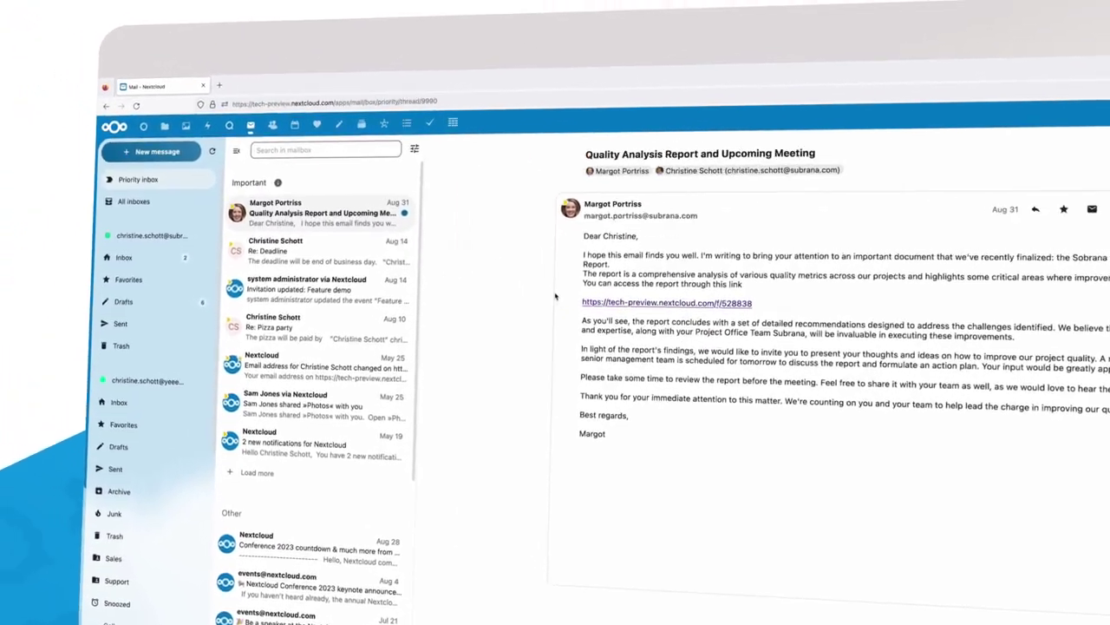
left_click(607, 303)
scroll(571, 326, "down", 2)
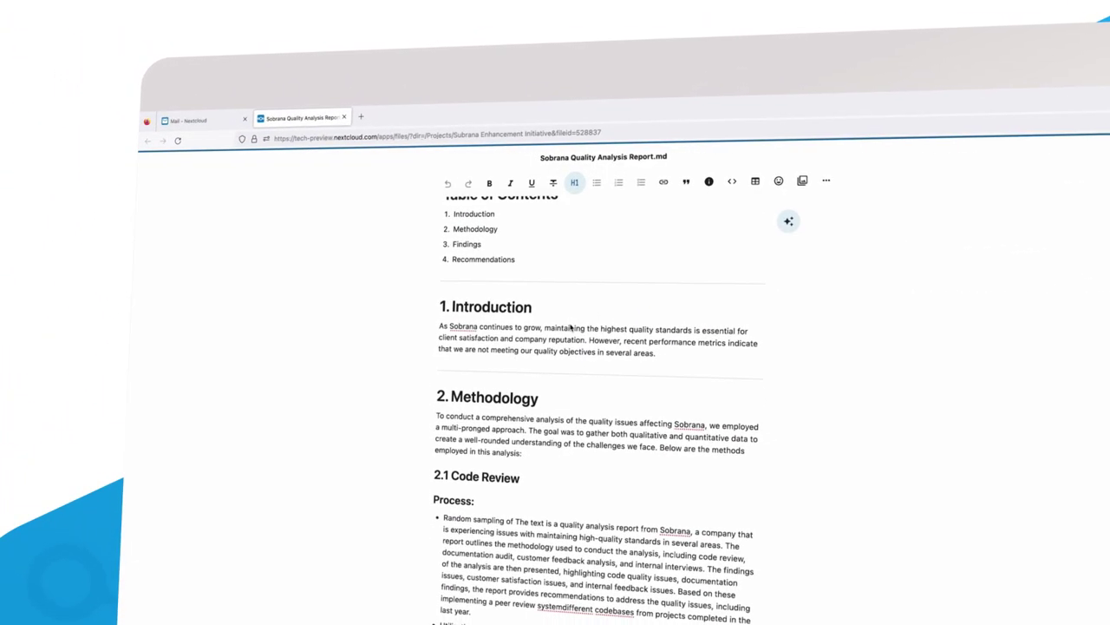
scroll(572, 326, "down", 4)
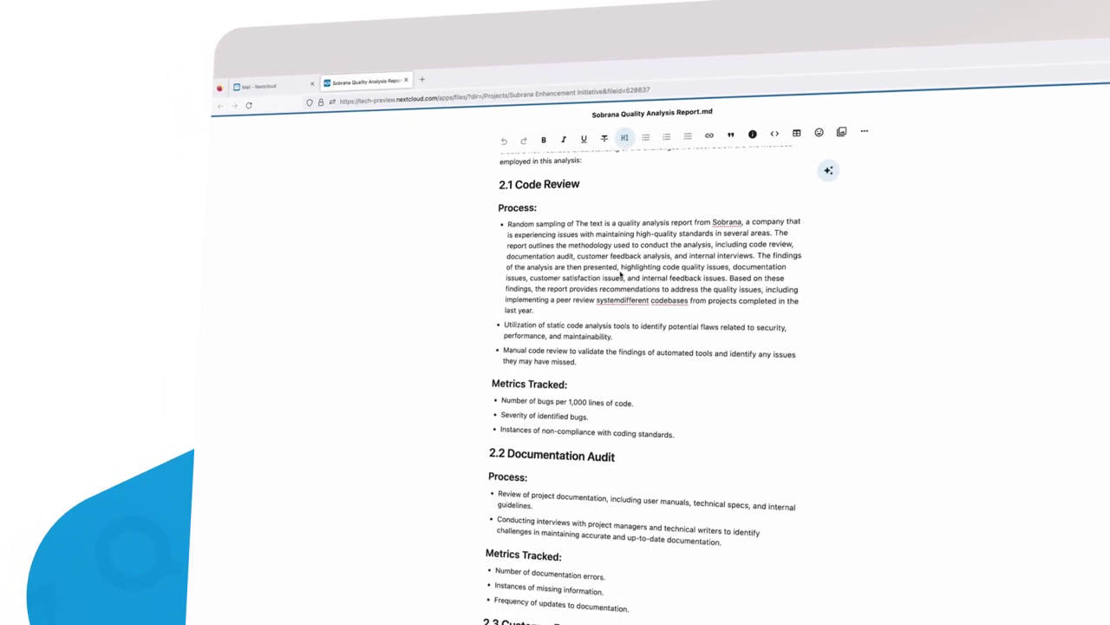
scroll(632, 261, "up", 3)
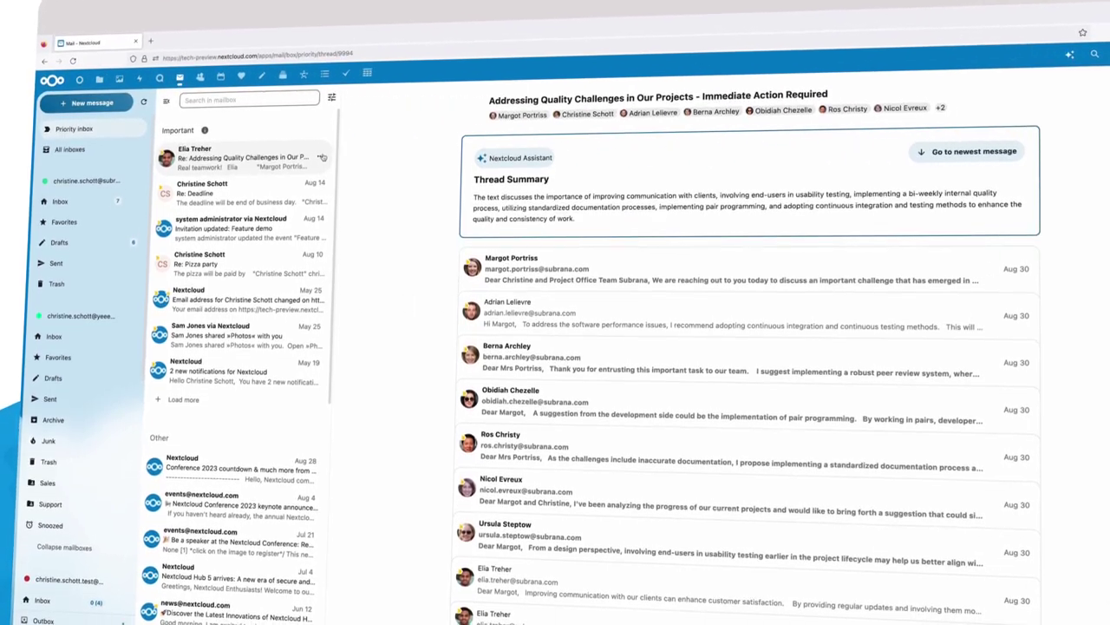
Step: Select and copy the thread's Thread Summary text, including its heading
left_click_drag(574, 219, 485, 179)
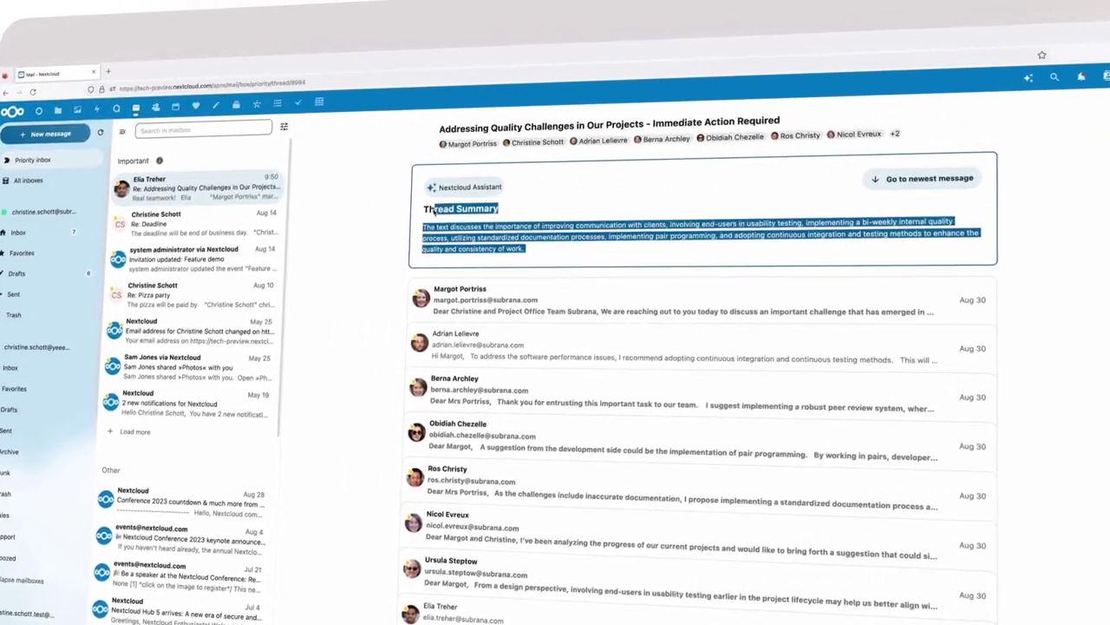
left_click_drag(434, 211, 406, 215)
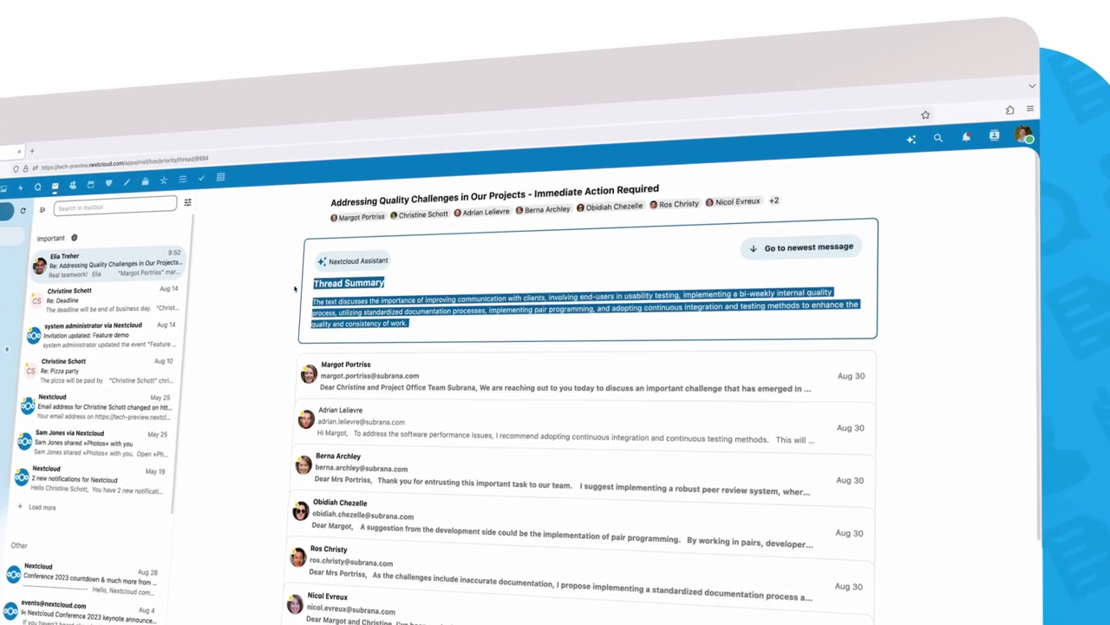
left_click(295, 289)
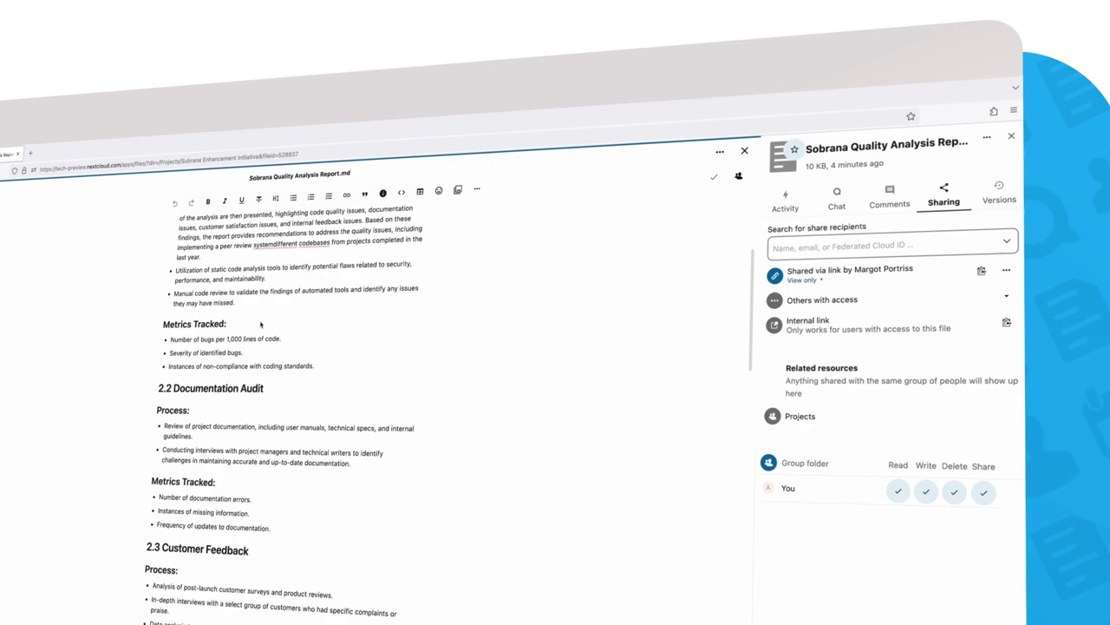
Step: Insert the Assistant's Summarize result into the report and generate a project outline from it
left_click(452, 311)
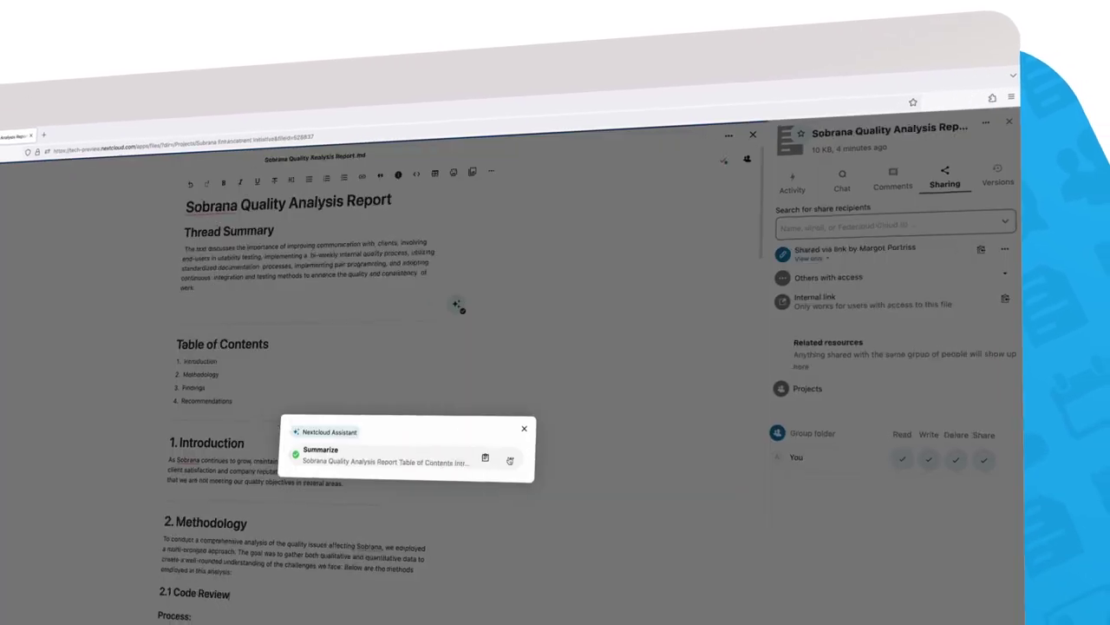
left_click(509, 499)
left_click(512, 567)
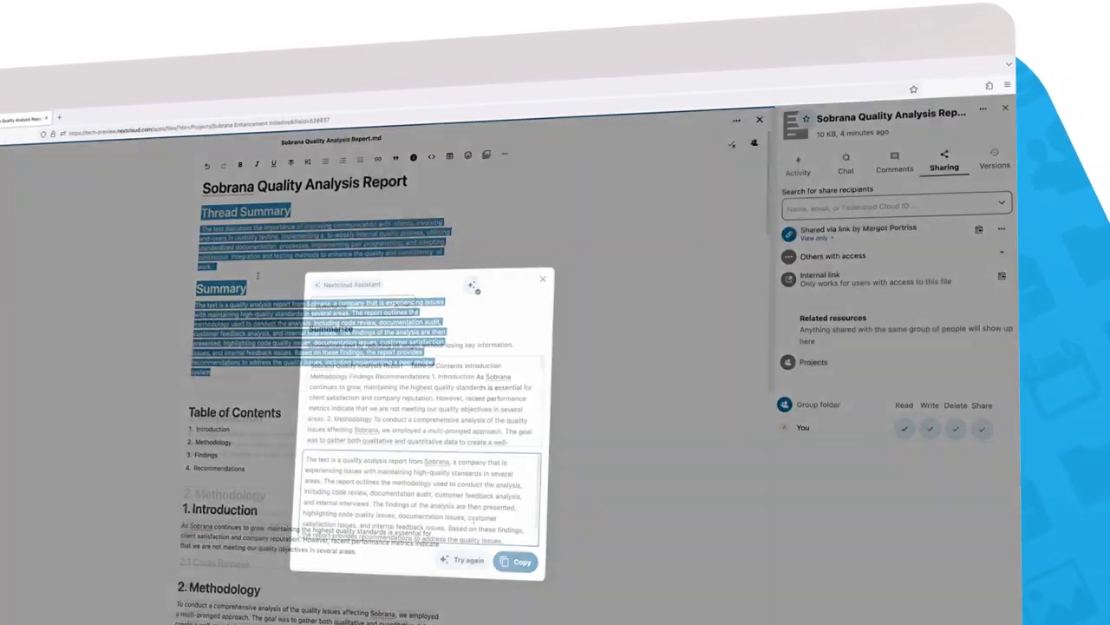
left_click(762, 117)
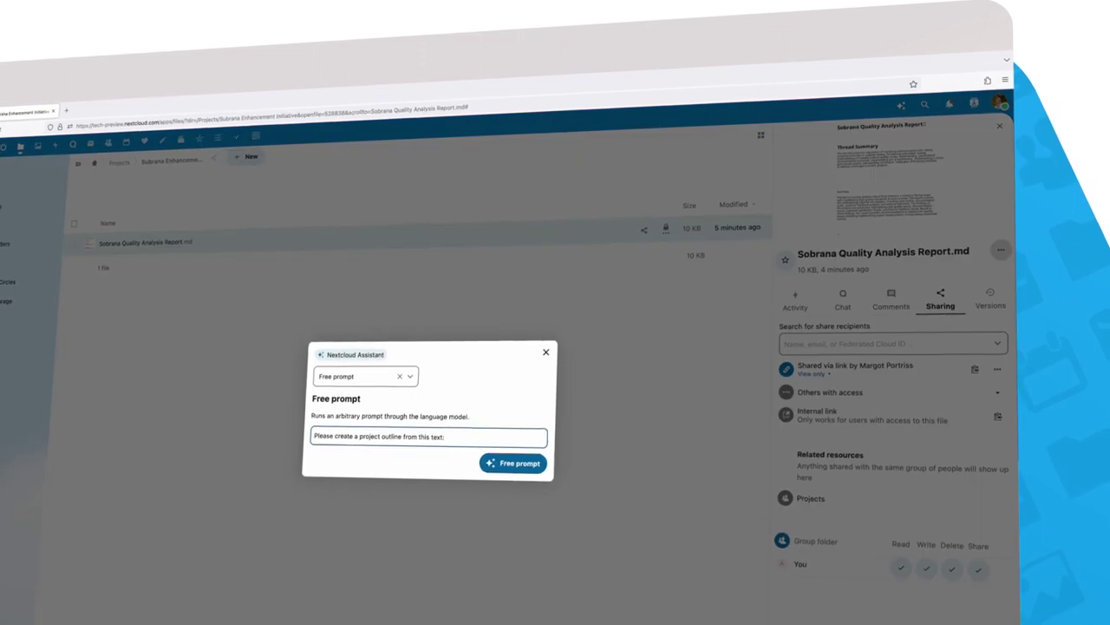
left_click(492, 501)
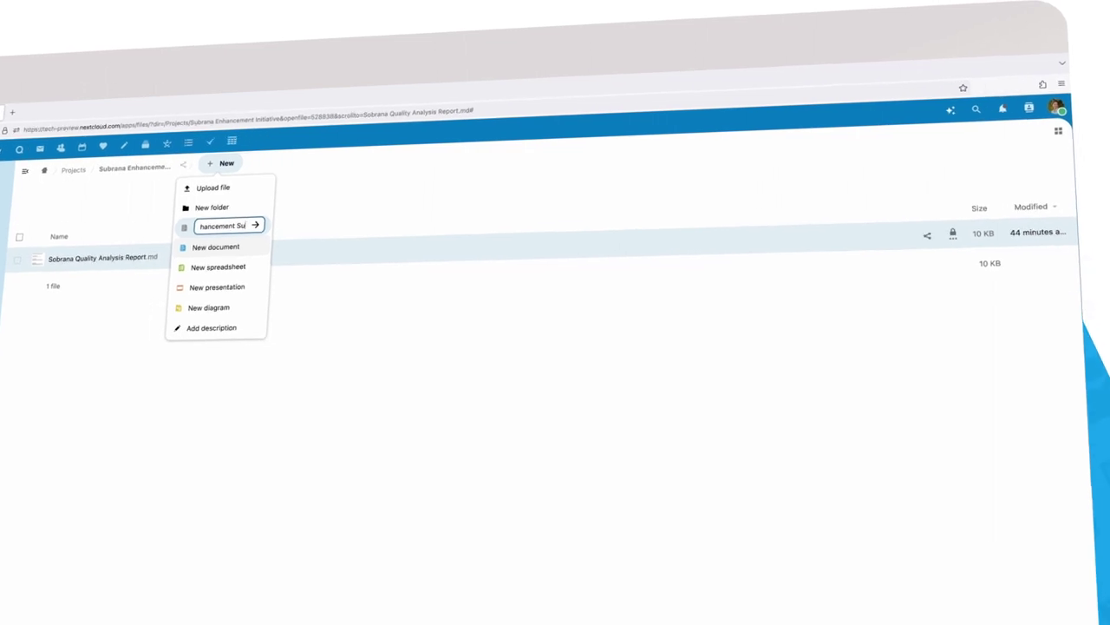
Step: Name the new text file Project Quality Enhancement Subrana.md and create it
type("brana")
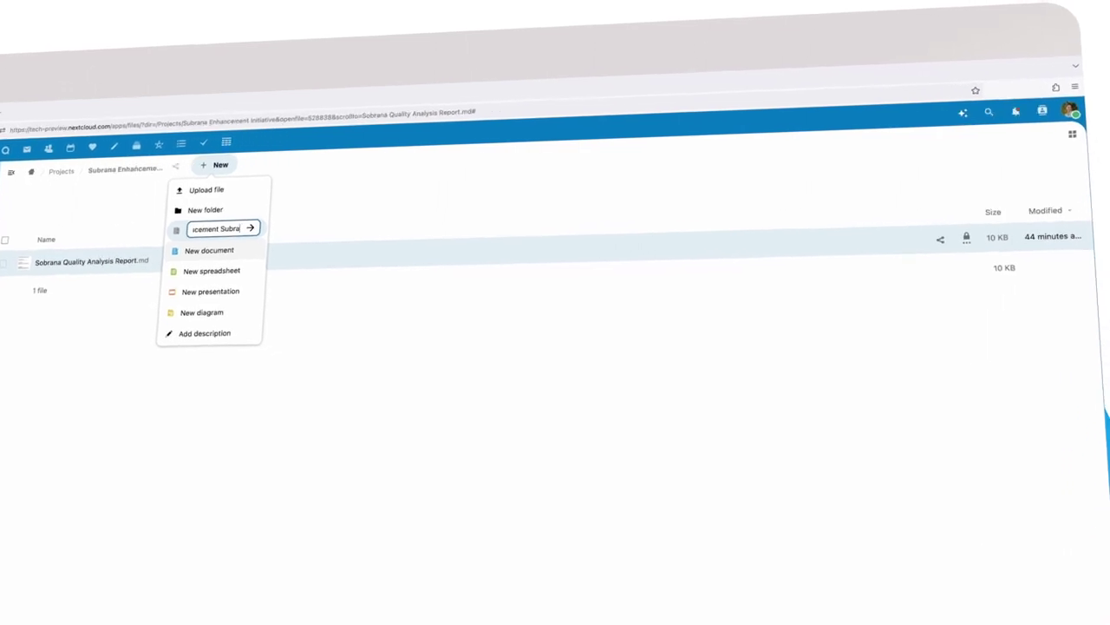
key("Return")
left_click(628, 539)
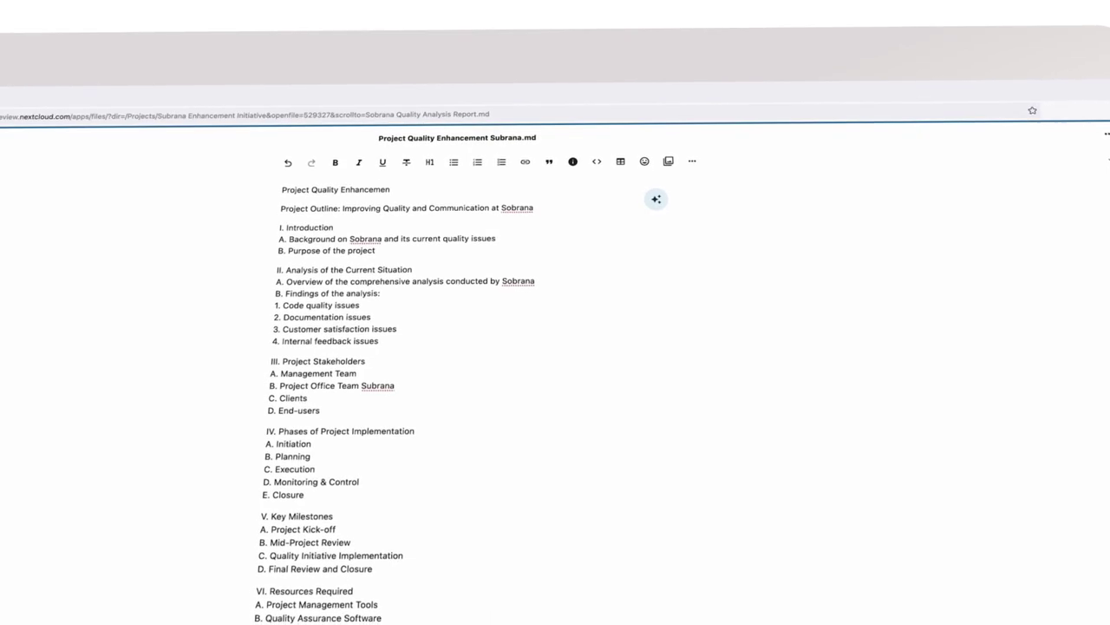
Step: Format the outline's title line as Heading 1
type("brana")
key("shift+Home")
left_click(432, 152)
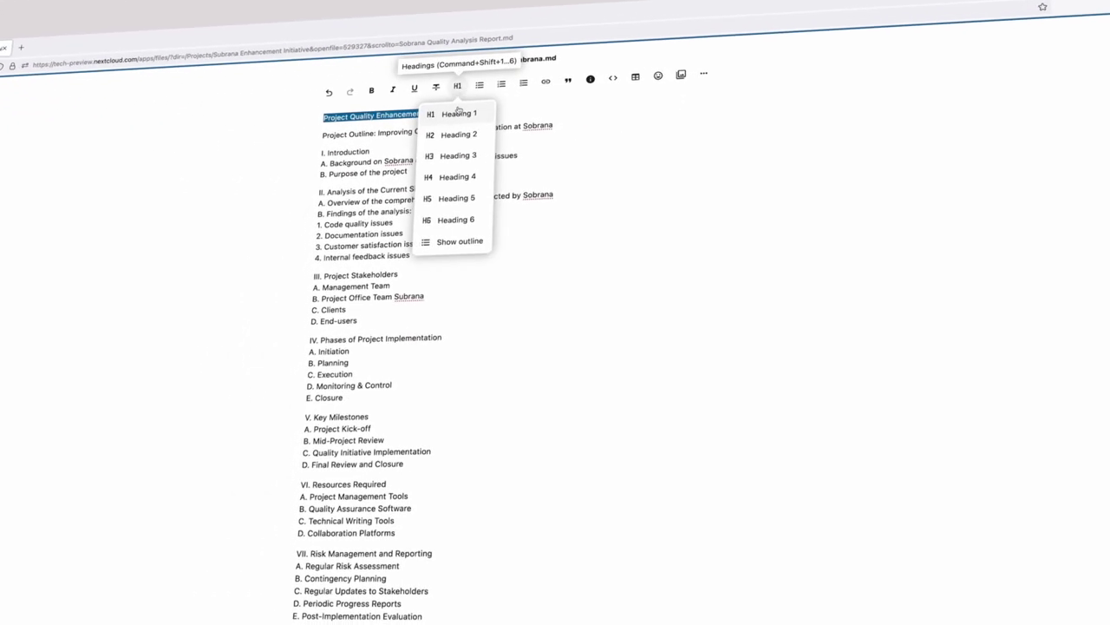
left_click(459, 167)
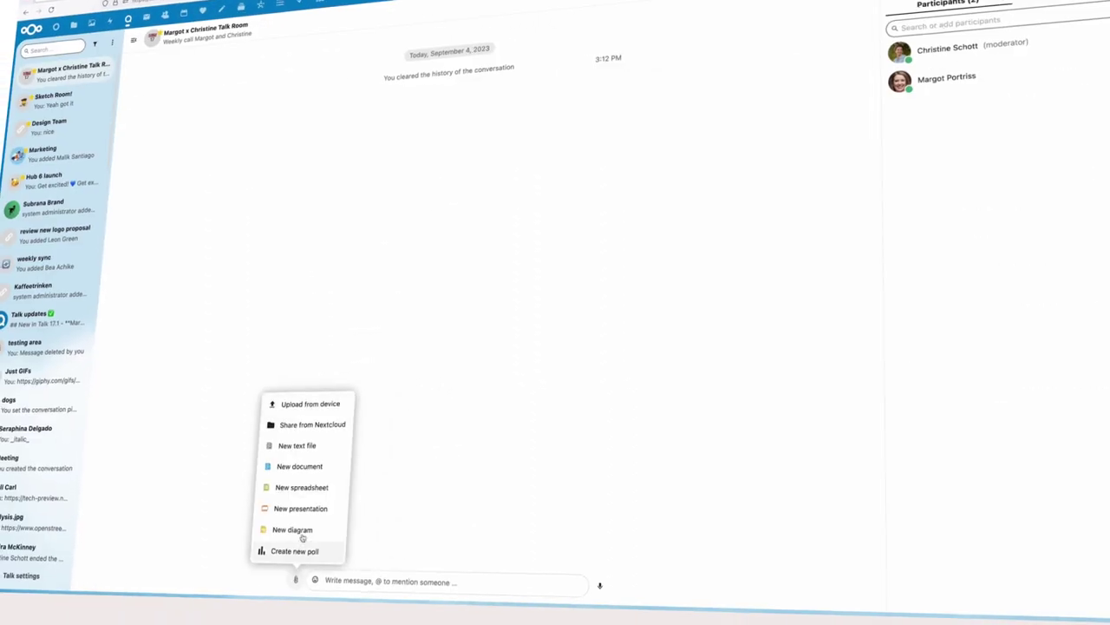
Step: Share Project Quality Enhancement Subrana.md from recent Files into the Talk room
left_click(314, 424)
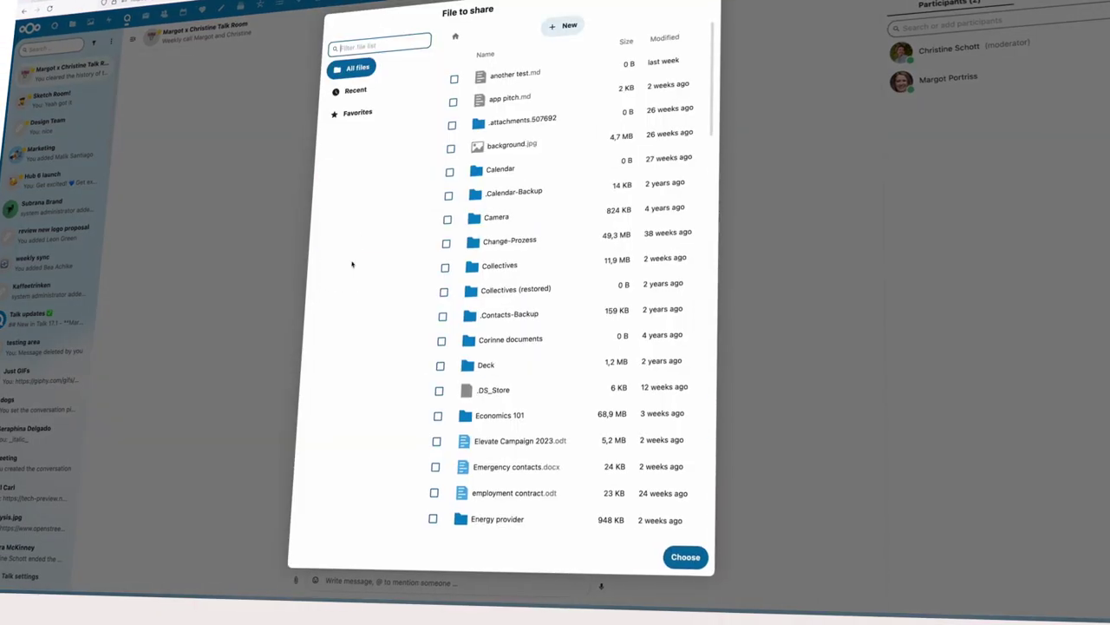
left_click(355, 90)
left_click(453, 139)
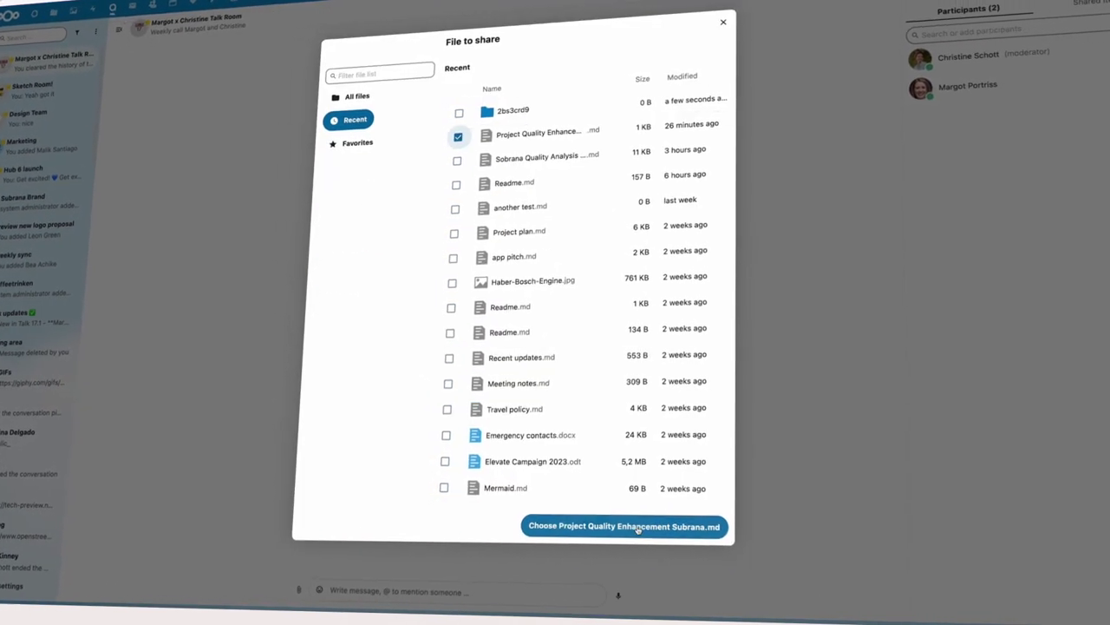
left_click(638, 526)
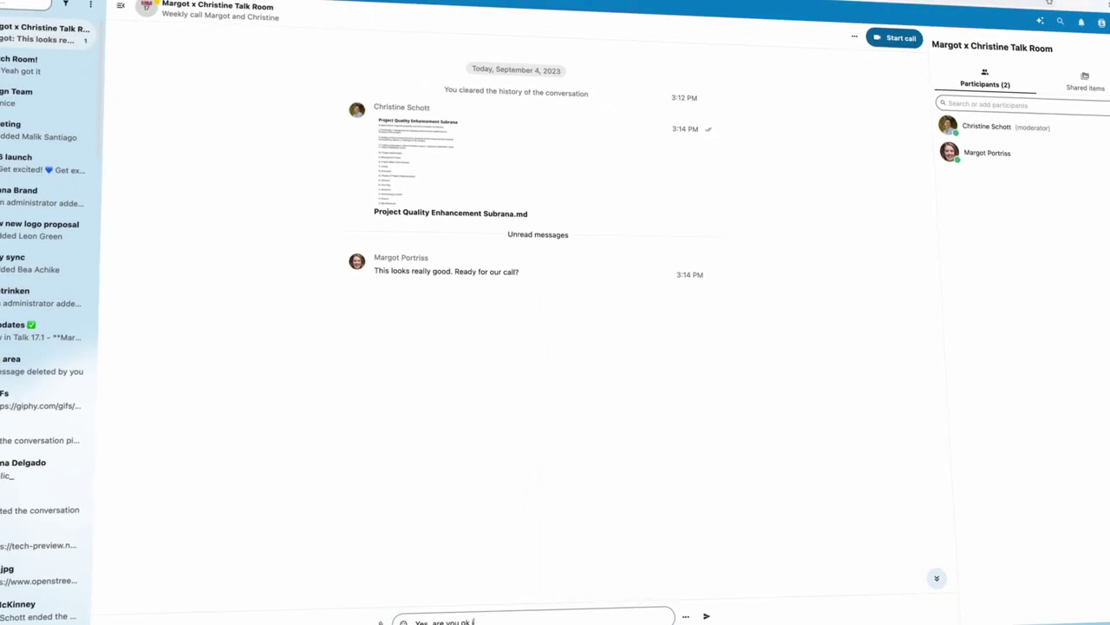
Step: Send a message about recording, start recording the call, and react to the latest reply
type("ion?")
key("Return")
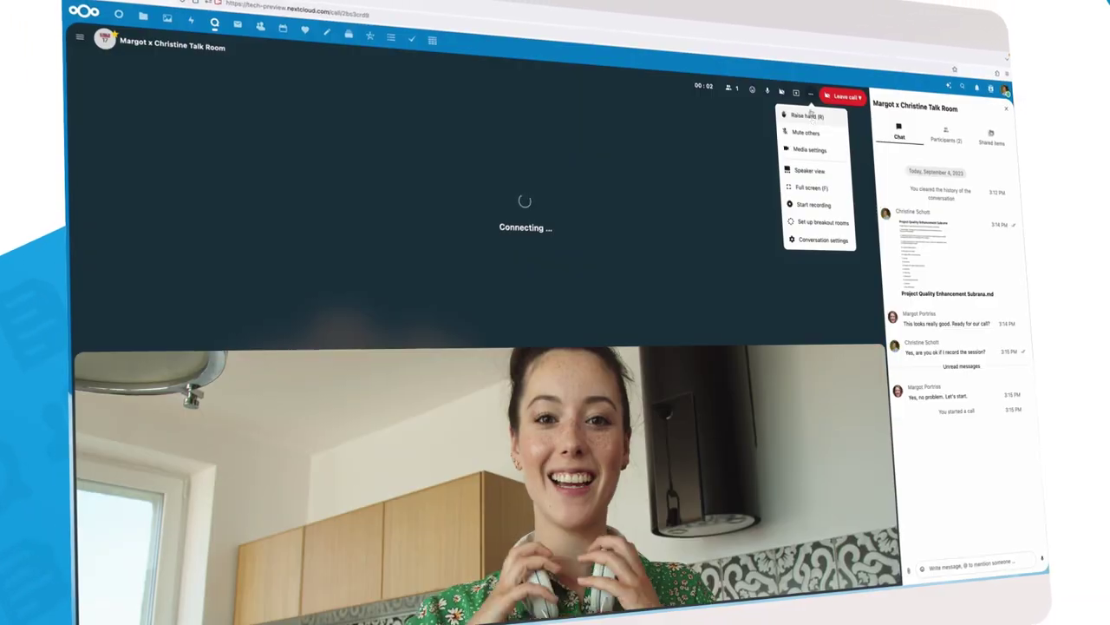
left_click(813, 205)
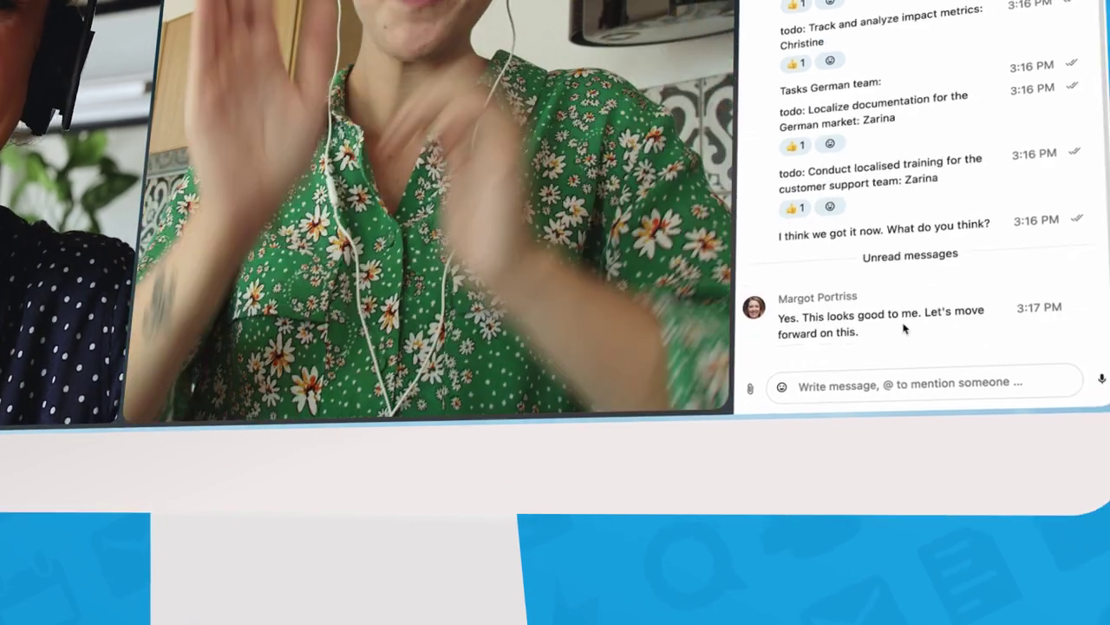
left_click(995, 314)
left_click(995, 317)
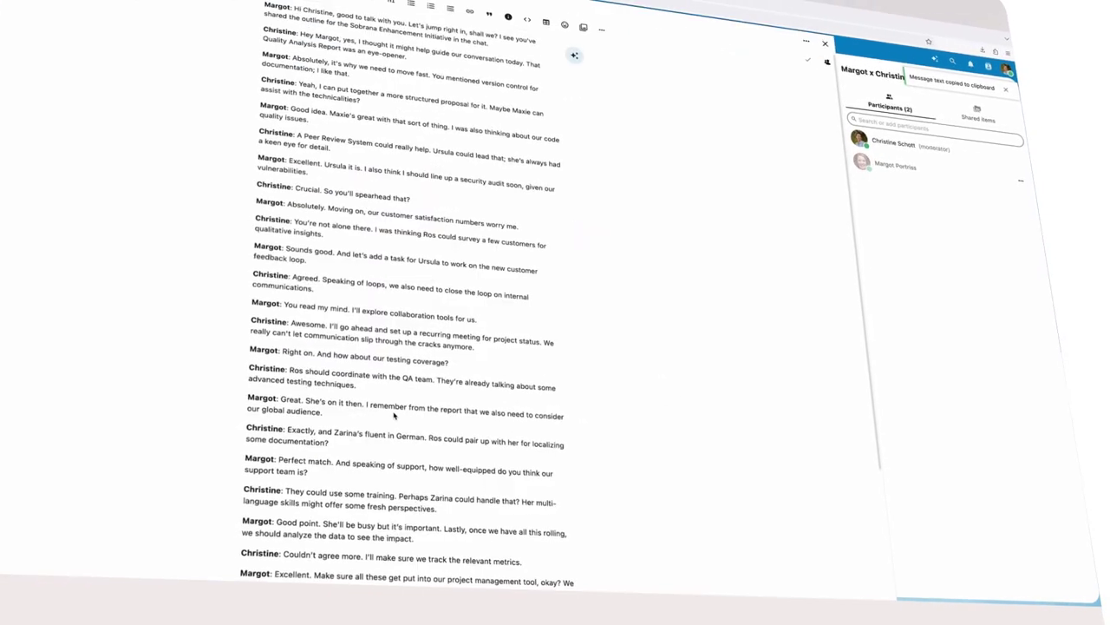
Step: Translate the two German-market tasks, headed 'Tasks Subrana Quality Enhancement Project', into German
scroll(520, 286, "down", 10)
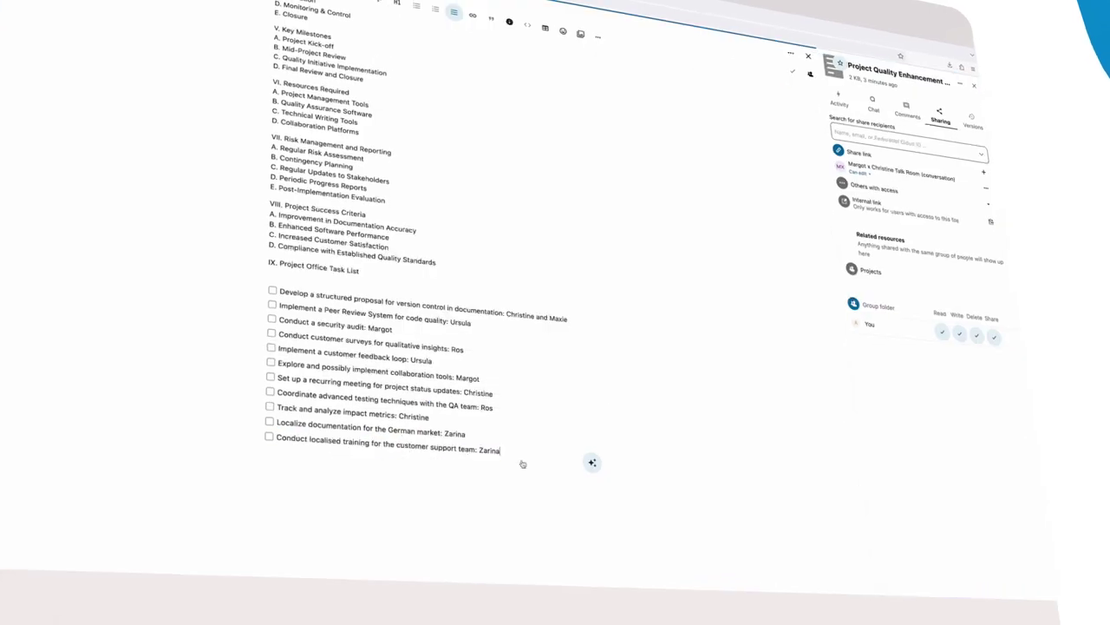
left_click_drag(503, 547, 279, 524)
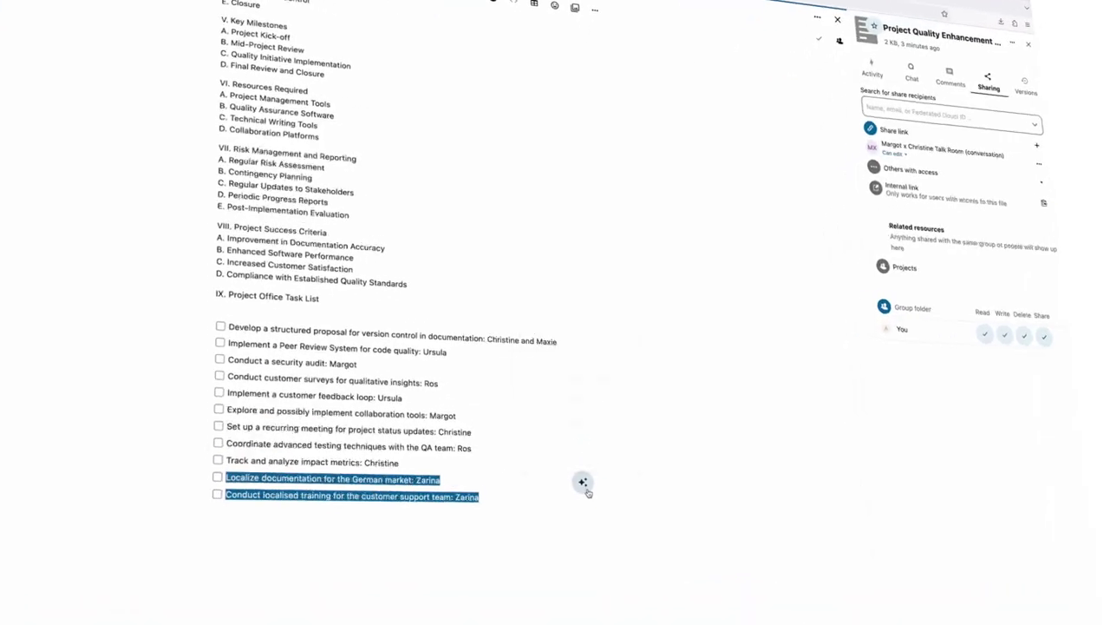
left_click(586, 491)
left_click(580, 425)
key("Return")
key("Up")
type("Tasks Su")
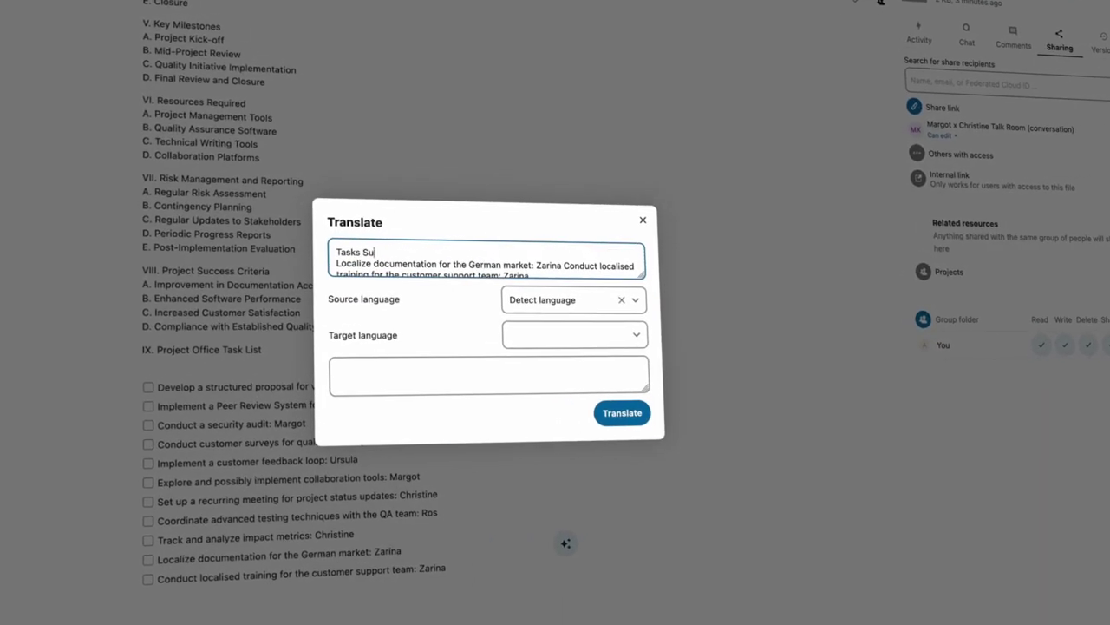
type("brana Quality Enhancement")
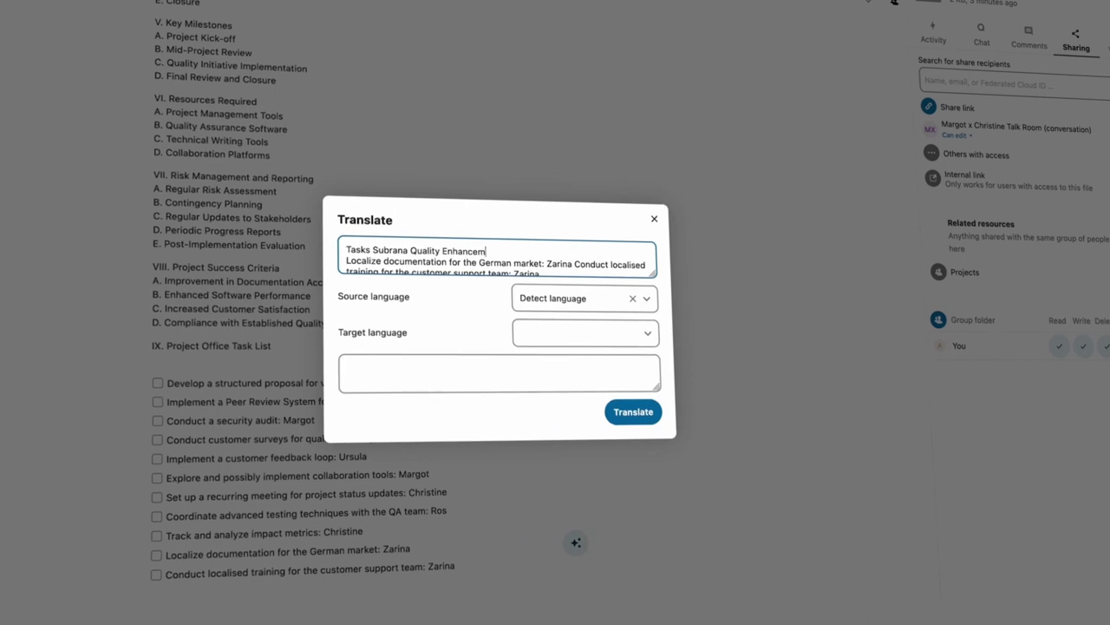
type(" Project")
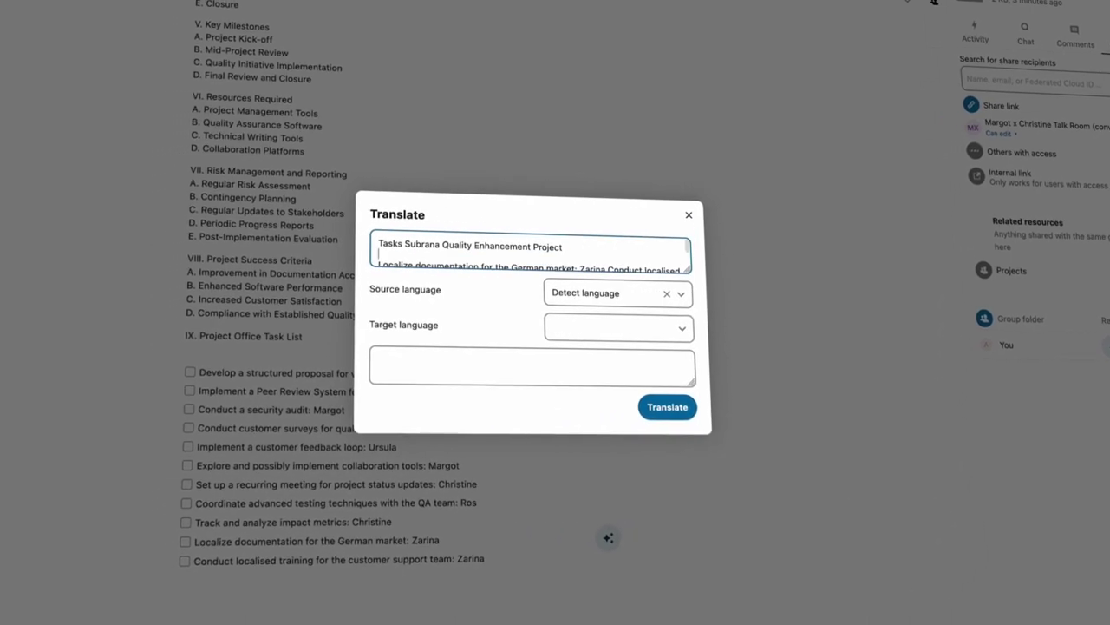
left_click(559, 334)
type("d")
left_click(622, 350)
left_click(685, 397)
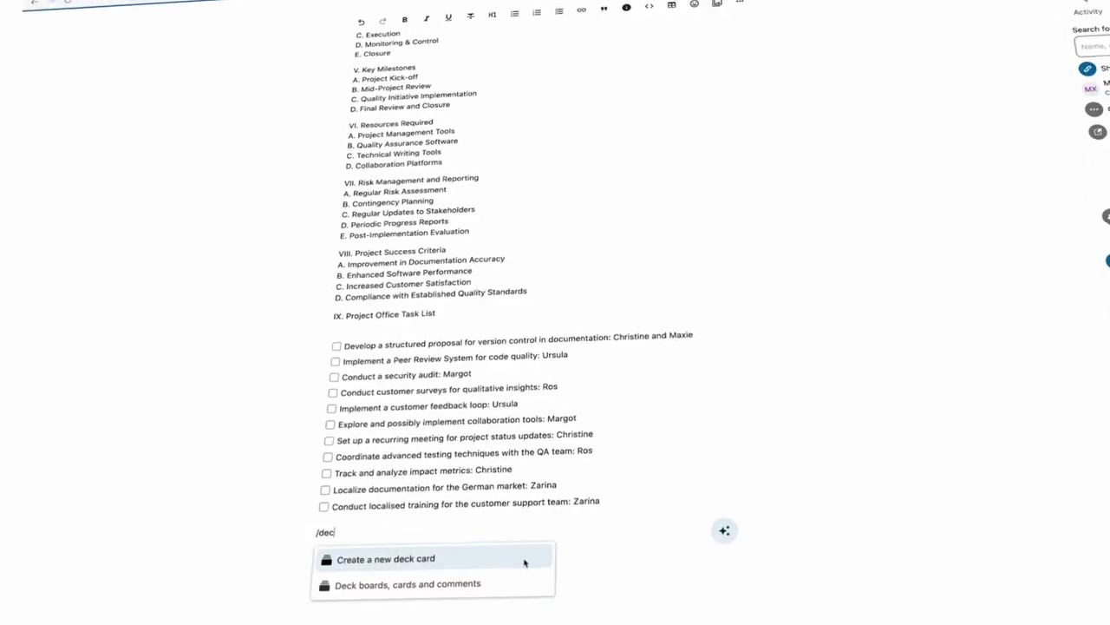
Step: Create a Deck card from the German translation, assigned to the German-market task owner
left_click(526, 563)
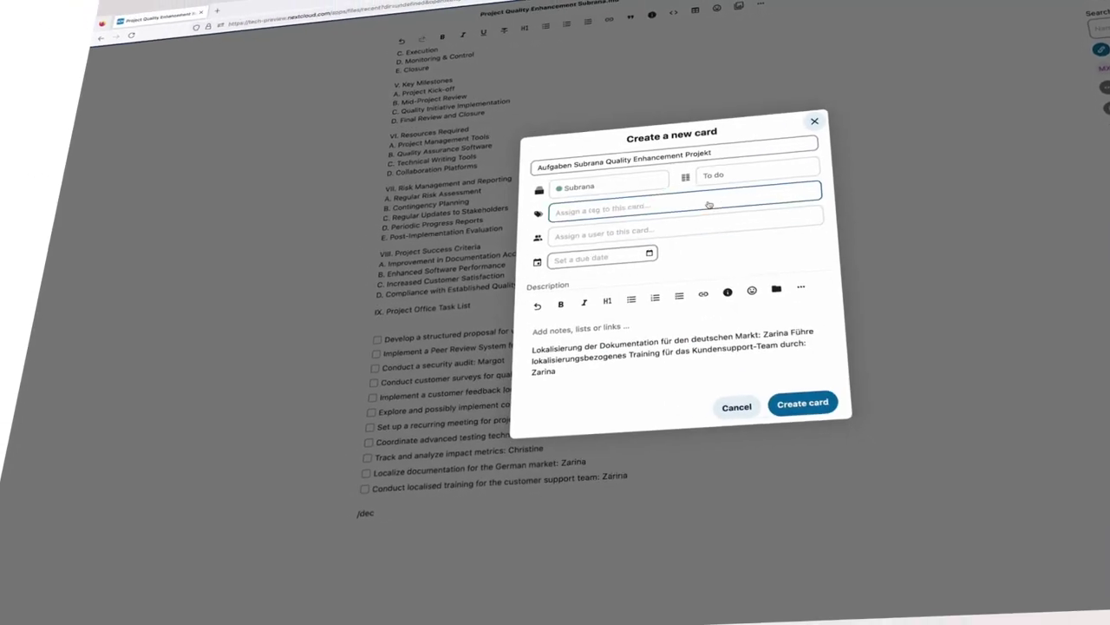
left_click(607, 234)
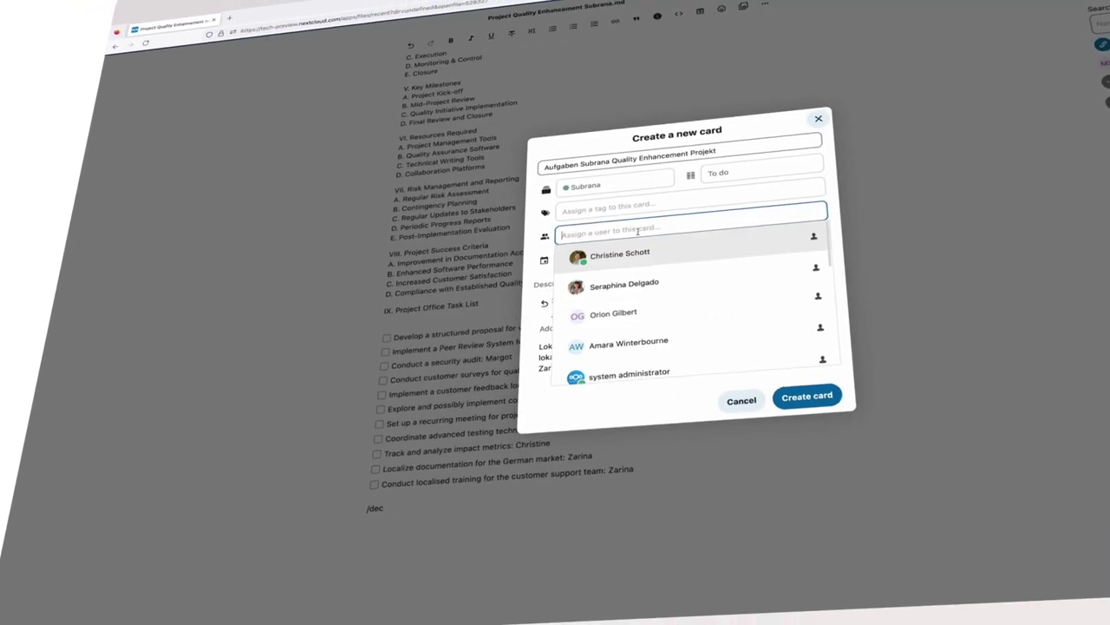
type("Zarina")
left_click(626, 252)
left_click(810, 390)
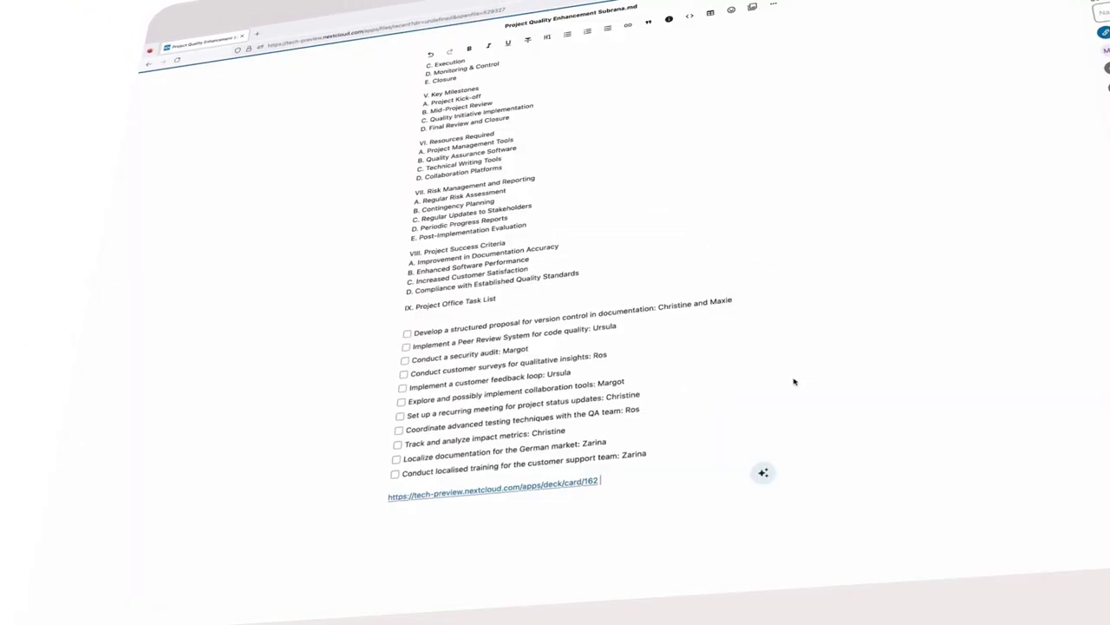
scroll(795, 379, "down", 2)
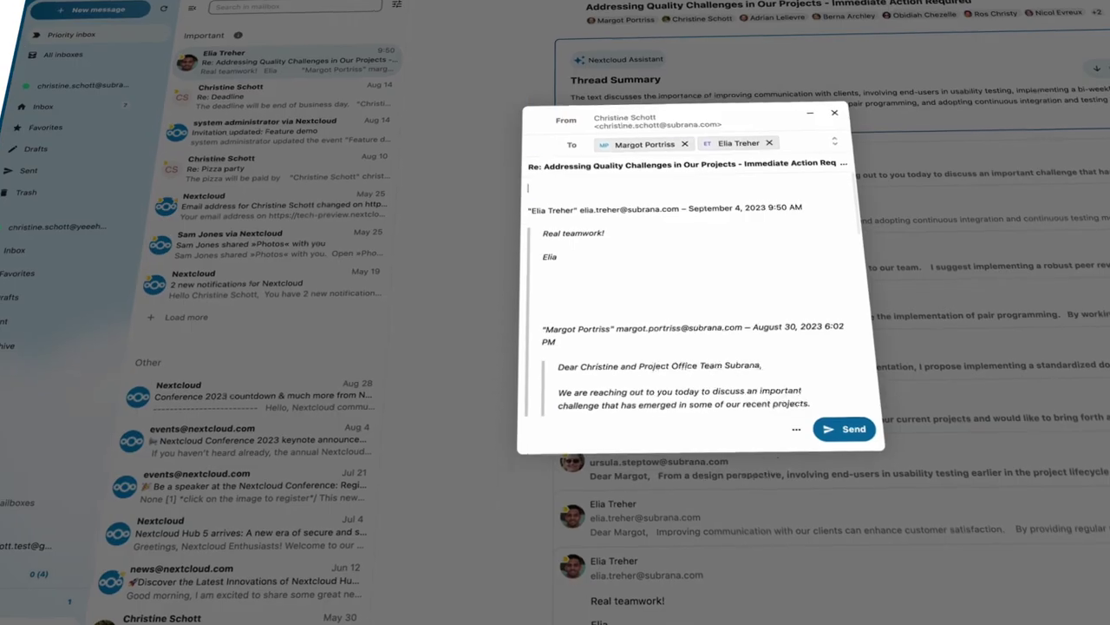
Step: Dictate the thank-you reply with AI speech-to-text and transcribe it into the message
left_click(797, 428)
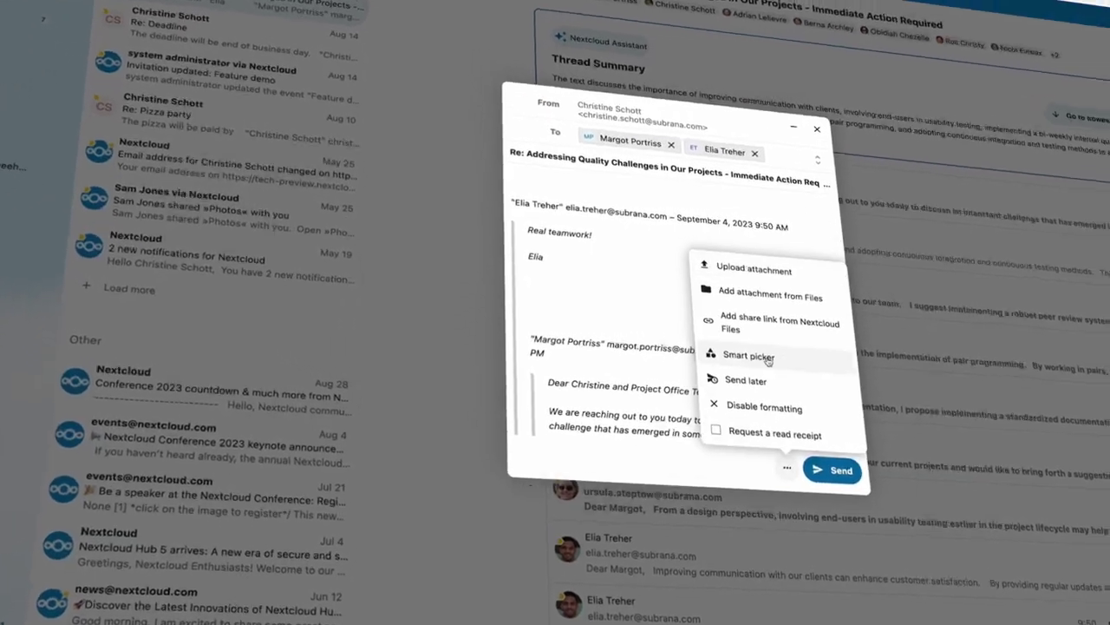
left_click(767, 360)
left_click(668, 218)
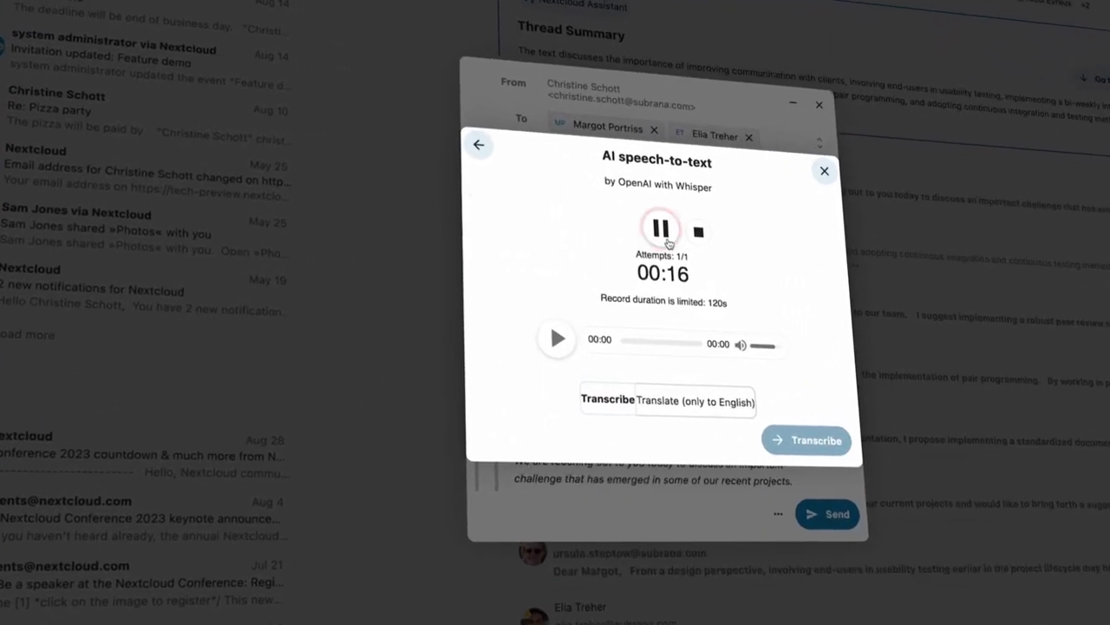
left_click(686, 240)
left_click(779, 429)
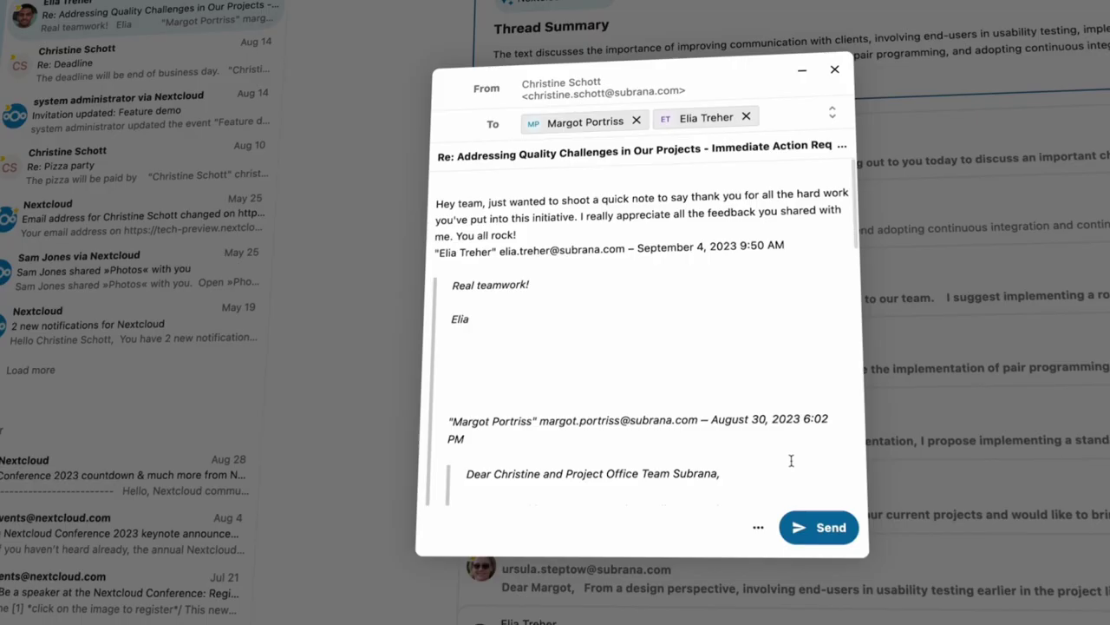
Step: Sign the reply with the sender's name and send it
key("Return")
key("Return")
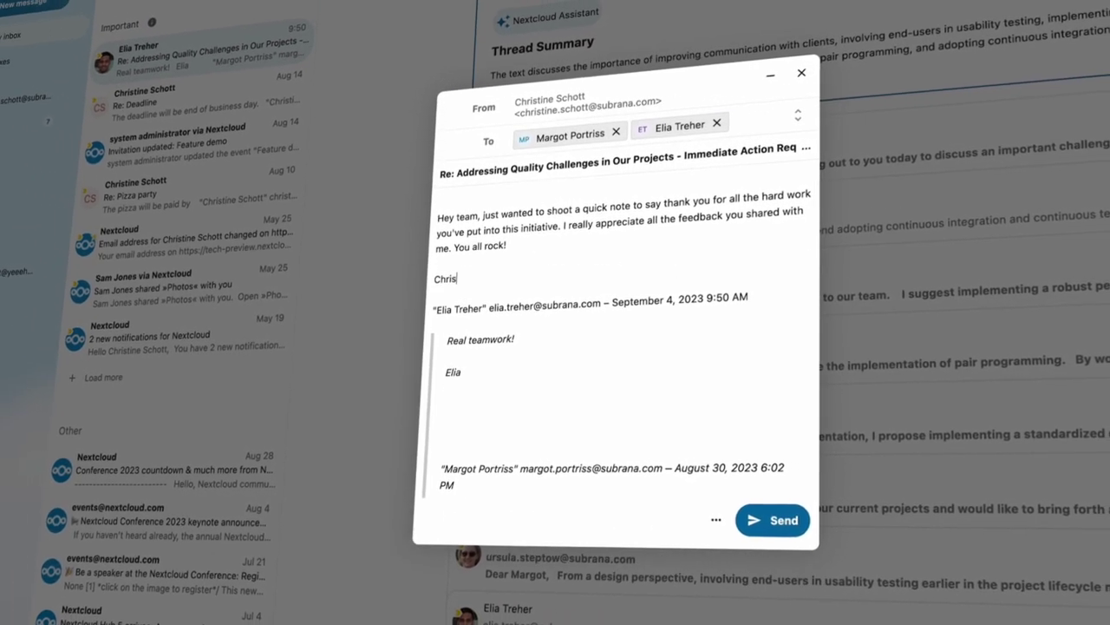
type("Christine")
left_click(776, 521)
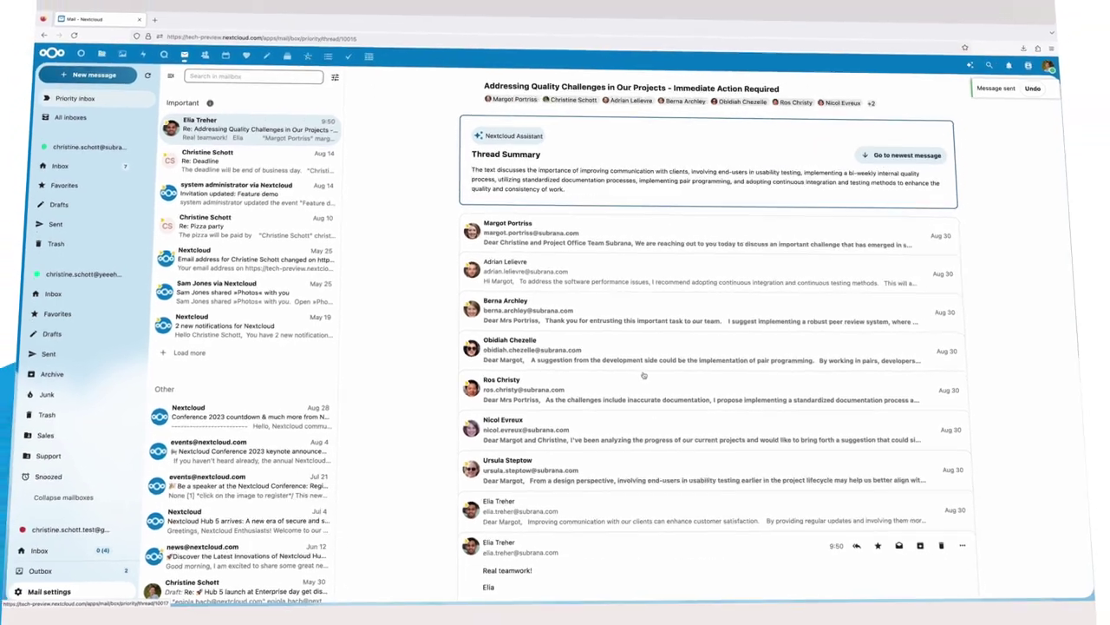